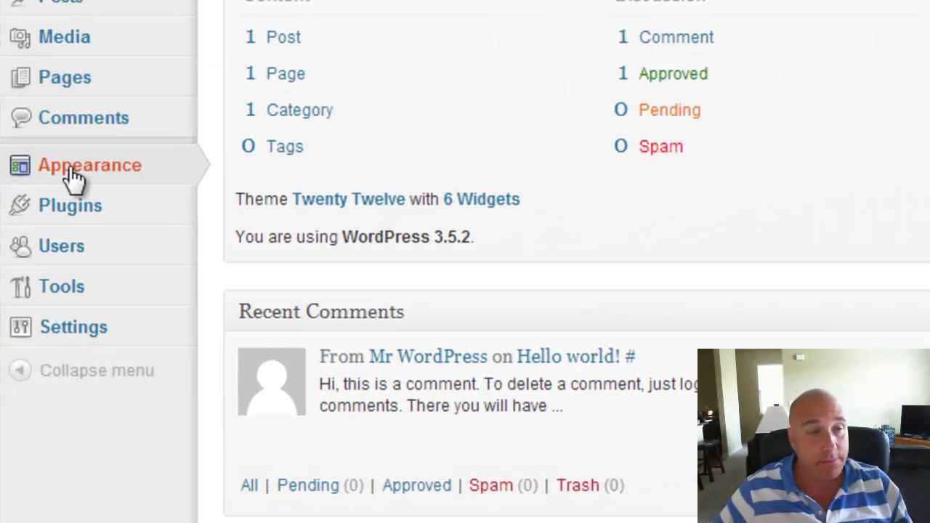
# Search the plugin directory for "Affiliate Link Cloaking" to add a new plugin to the site
pyautogui.moveTo(39, 290)
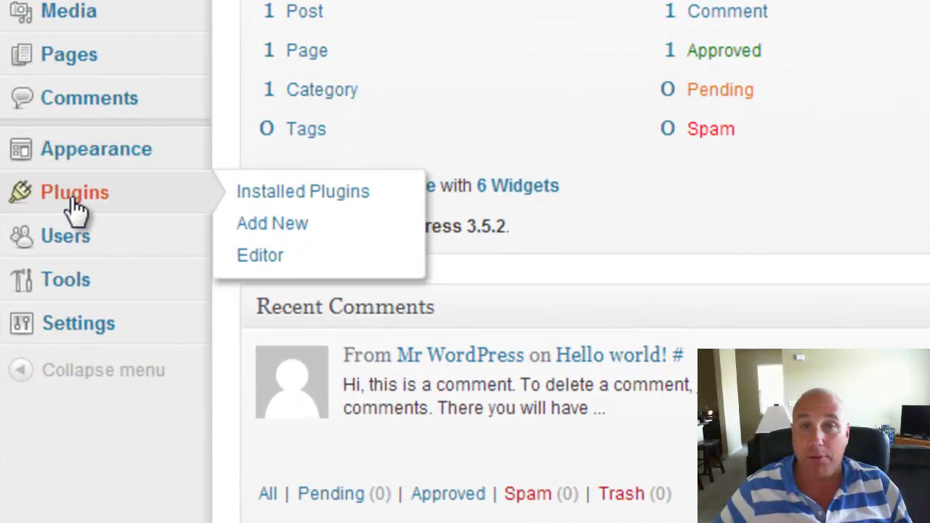
pyautogui.click(348, 192)
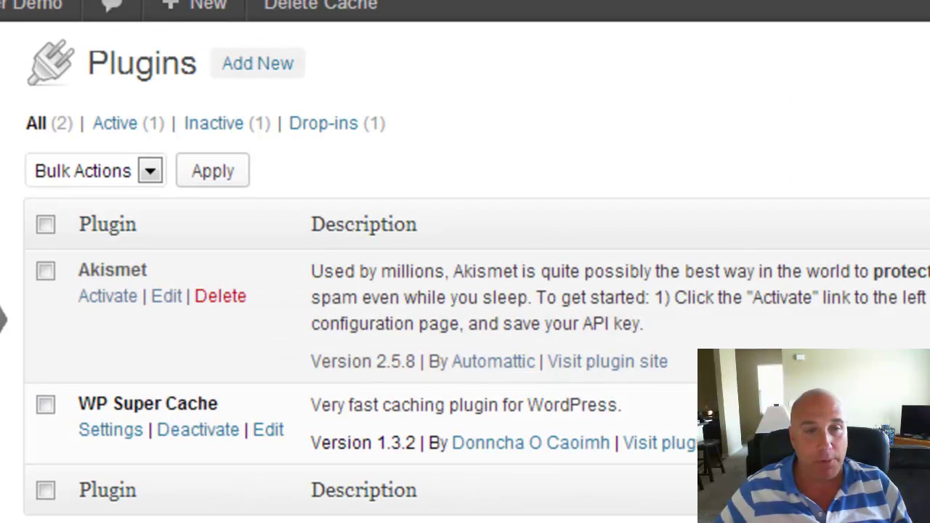
pyautogui.click(258, 67)
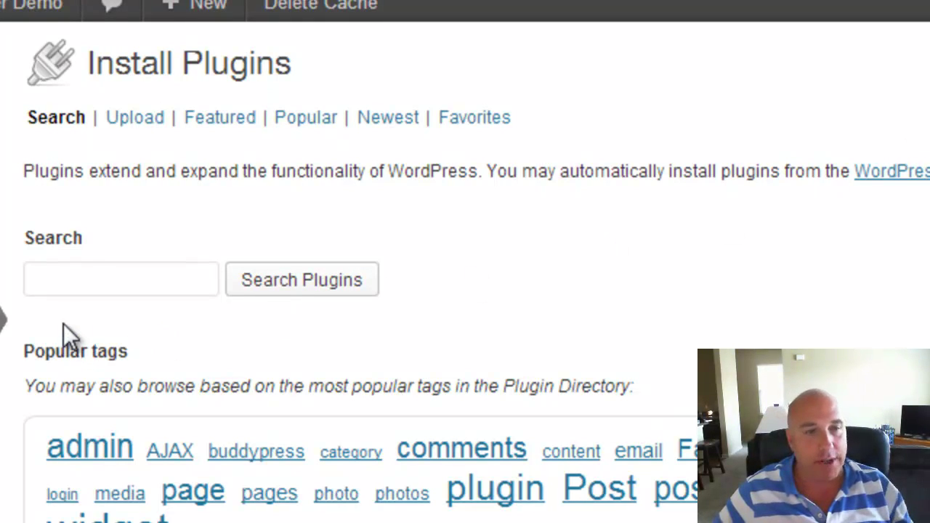
pyautogui.click(73, 279)
pyautogui.write('Affiliate Link Cloaking')
pyautogui.click(309, 289)
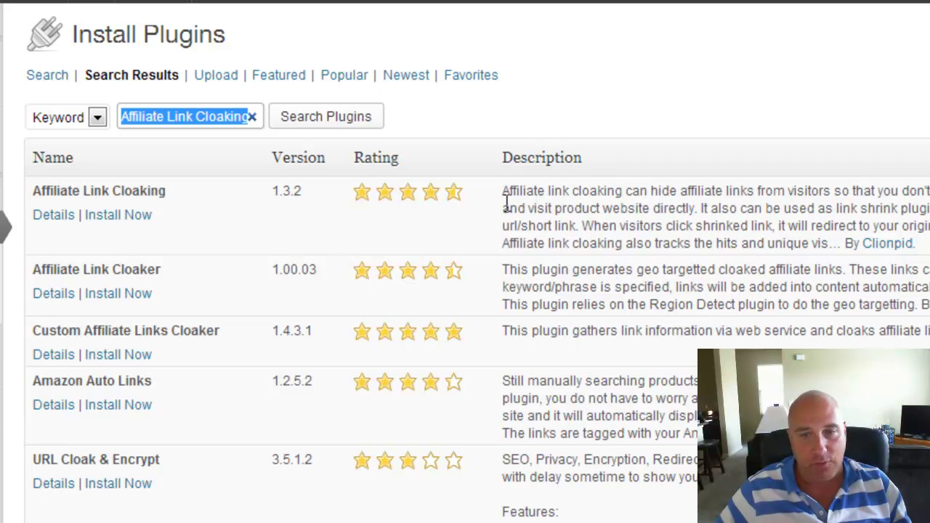
# Review the details of the Affiliate Link Cloaking plugin, including its last update and compatibility information, and close them
pyautogui.click(47, 217)
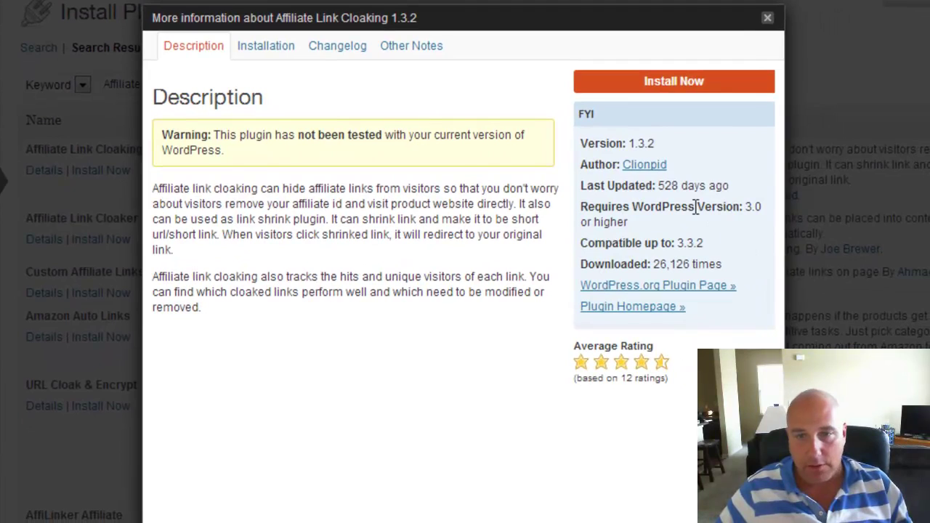
pyautogui.moveTo(662, 183)
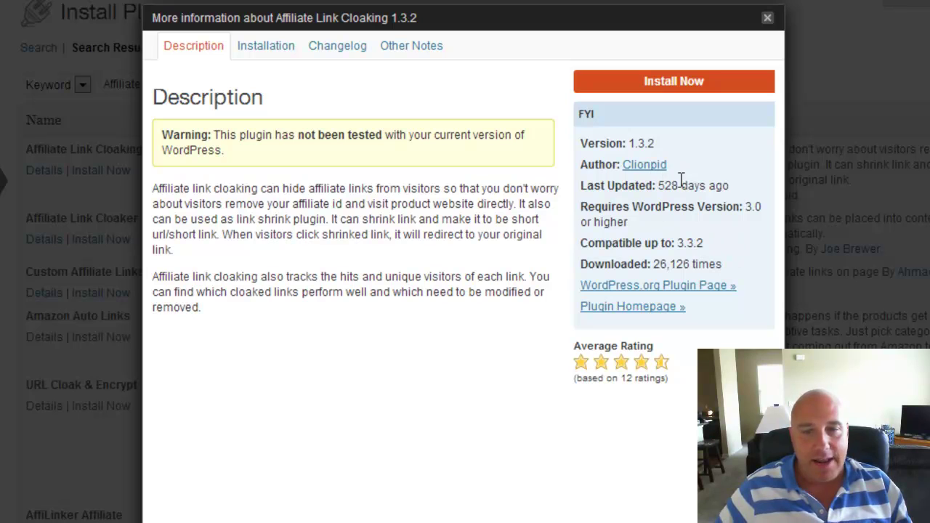
pyautogui.click(765, 20)
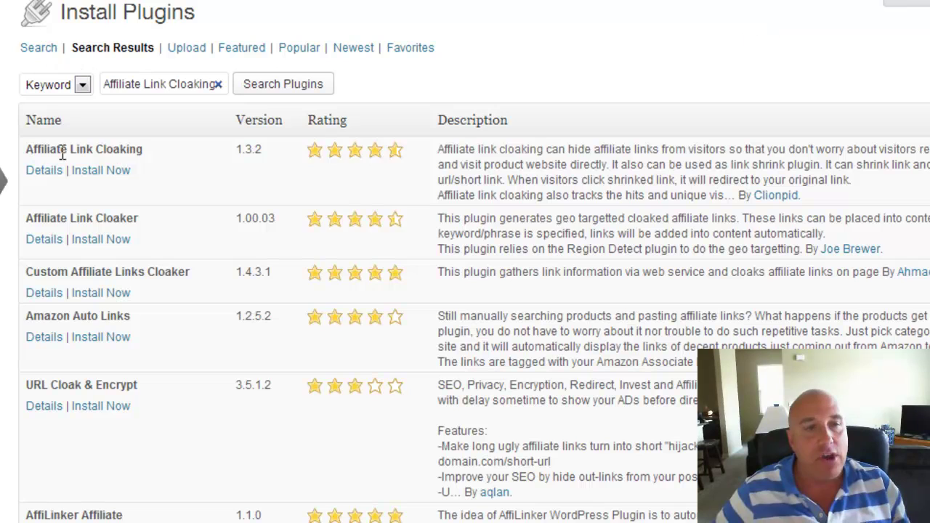
# Install the Affiliate Link Cloaking plugin and activate it
pyautogui.click(114, 172)
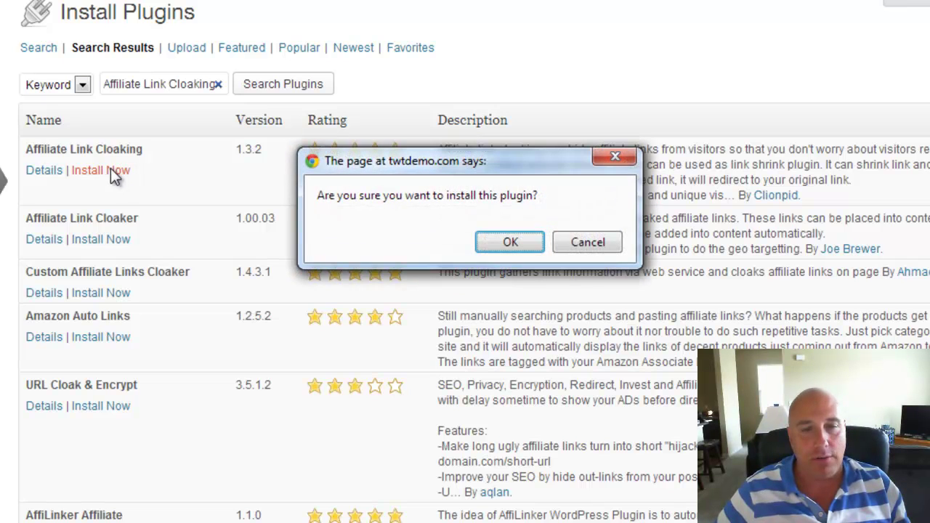
pyautogui.click(511, 242)
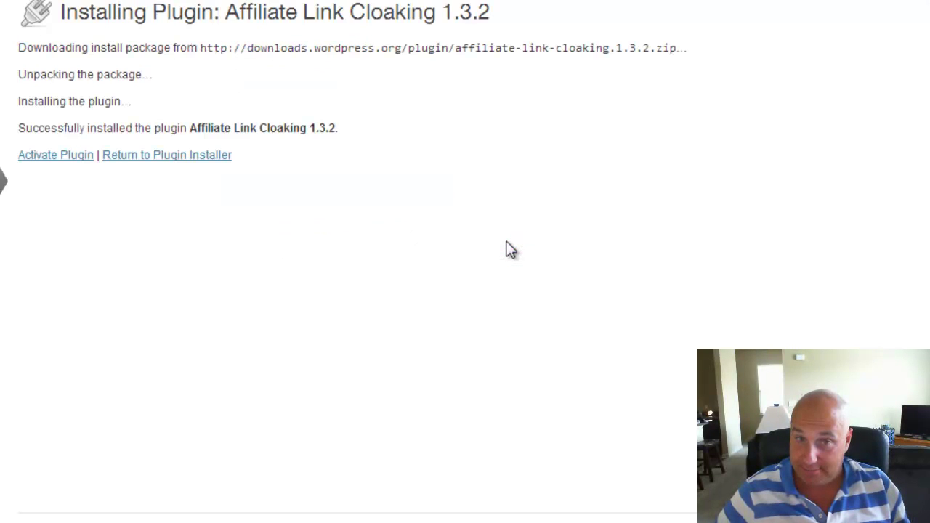
pyautogui.click(62, 158)
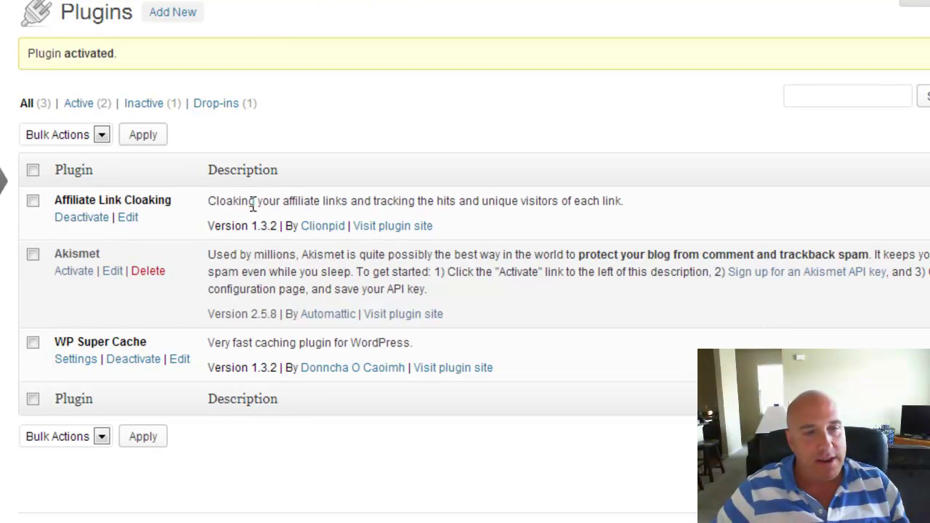
# Open the plugin's list of cloaked links and delete the existing "backup" link
pyautogui.moveTo(66, 400)
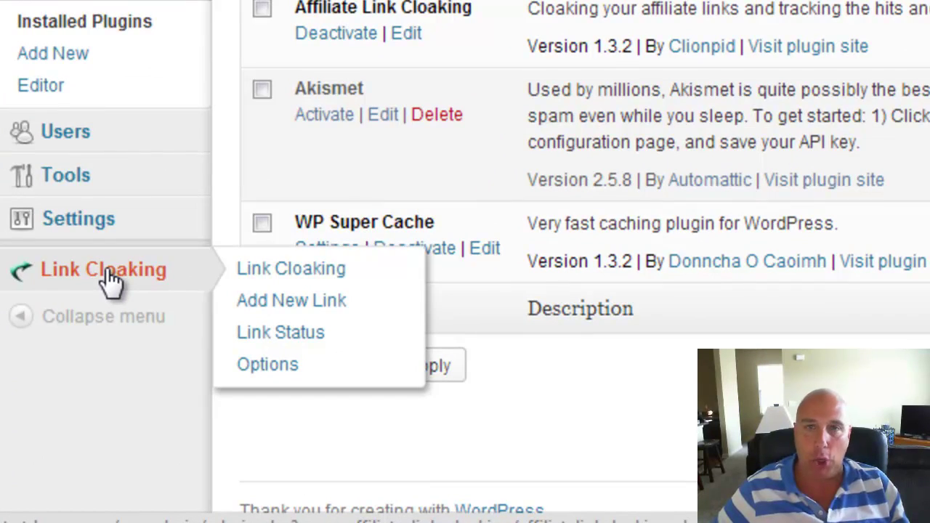
pyautogui.click(282, 275)
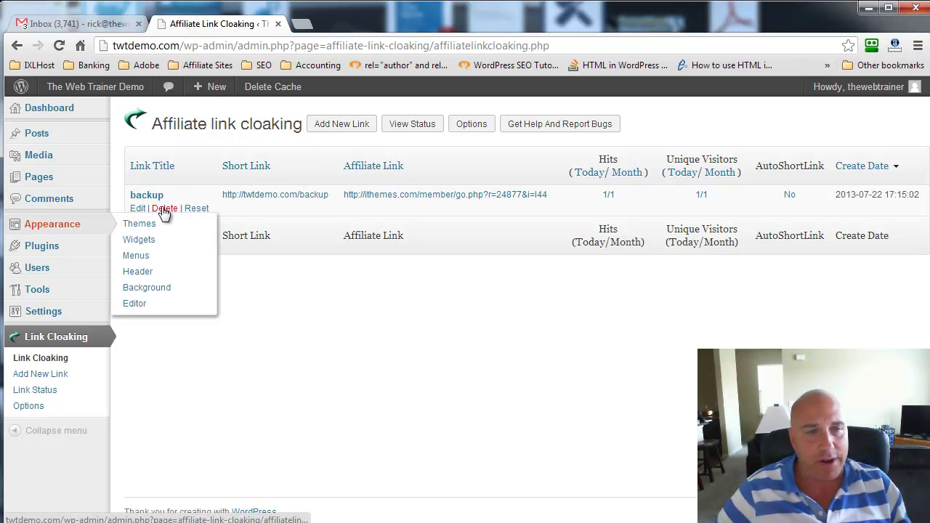
pyautogui.click(163, 210)
pyautogui.click(499, 295)
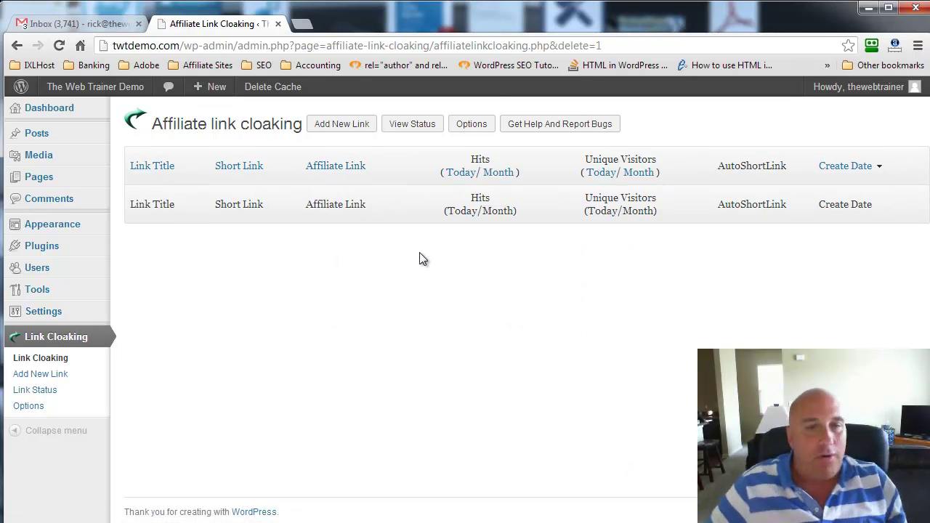
# Start a new cloaked link and set its short link to "backup-wordpress"
pyautogui.click(338, 128)
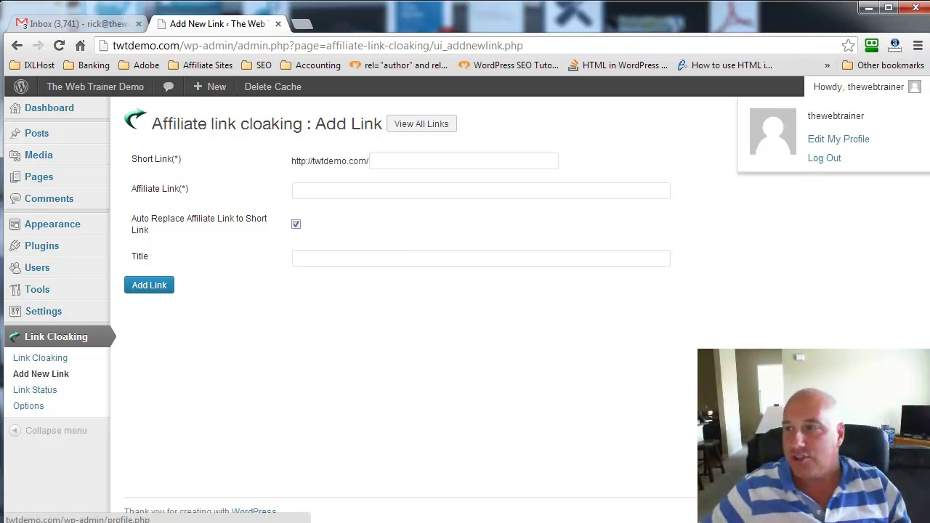
pyautogui.click(389, 158)
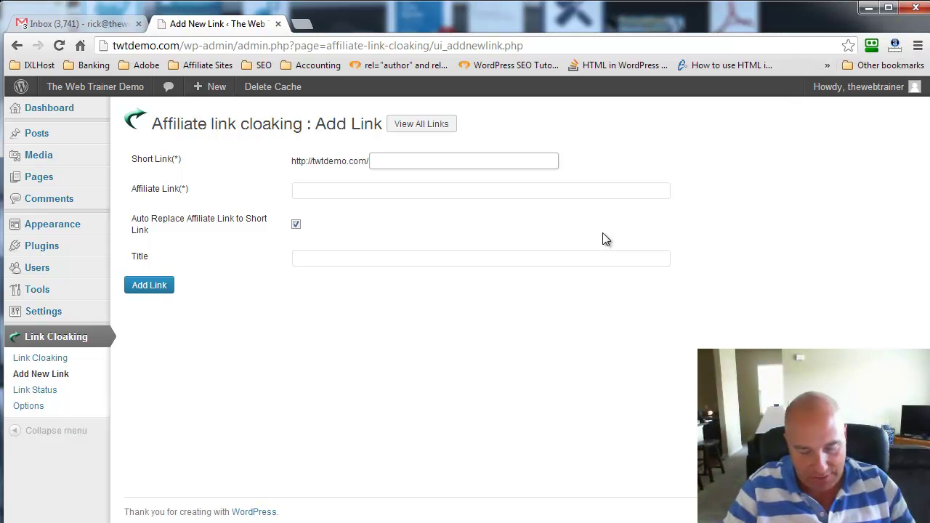
pyautogui.write('backu')
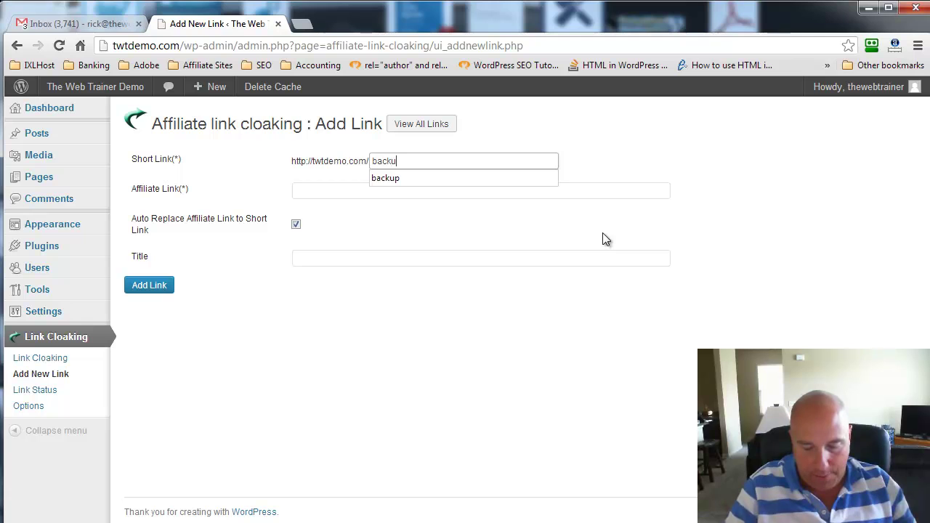
pyautogui.write('p-wordp')
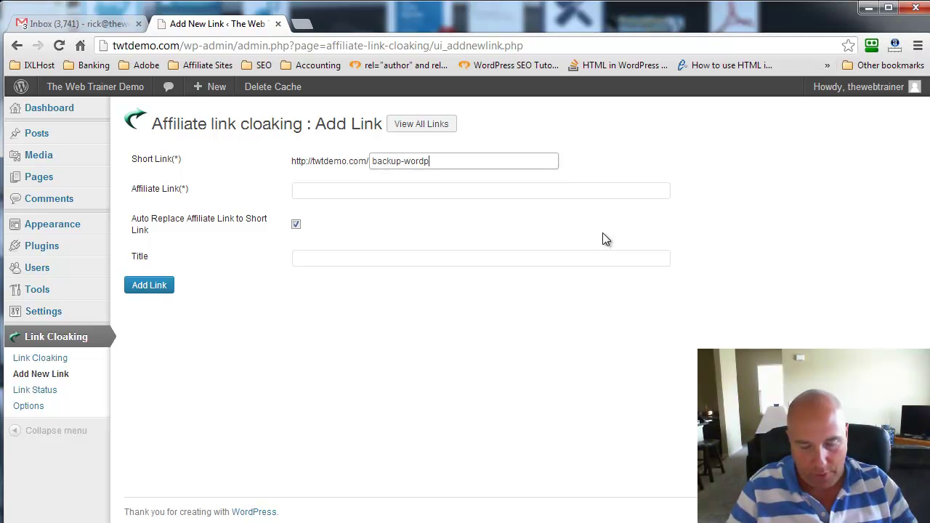
pyautogui.write('ress')
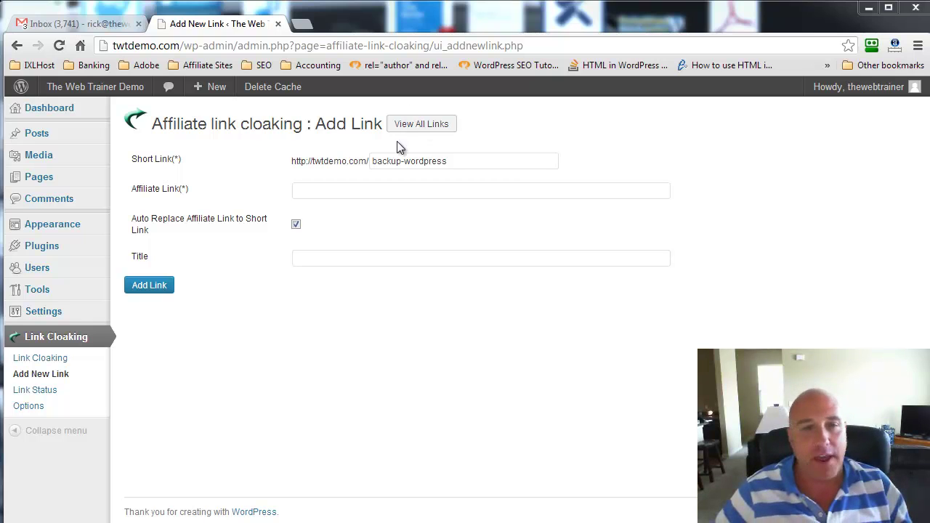
# Enter the iThemes referral URL as the affiliate link that the short link redirects to
pyautogui.click(344, 191)
pyautogui.write('http://ithemes.com/member/go.php?r=24877&i=l44')
pyautogui.click(562, 227)
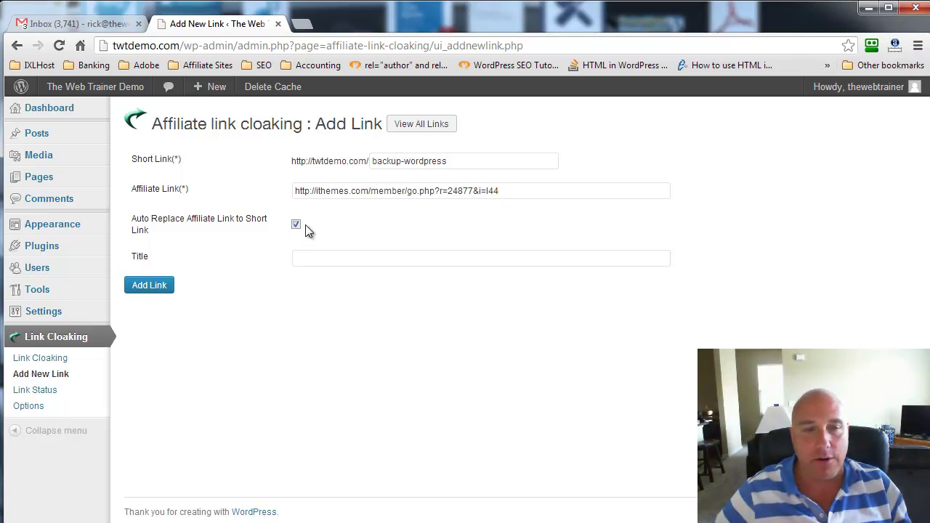
# Title the link "Backup Buddy" and add it to the cloaked links
pyautogui.click(301, 260)
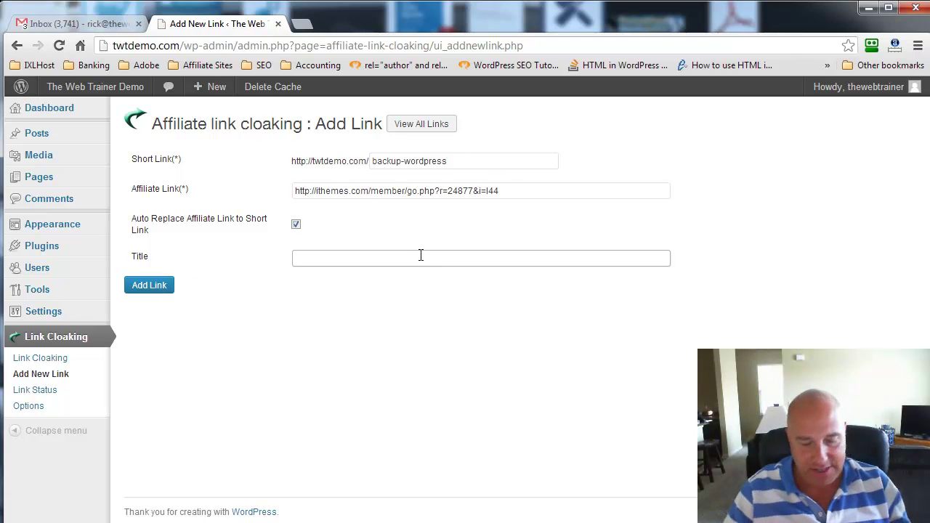
pyautogui.write('backup B')
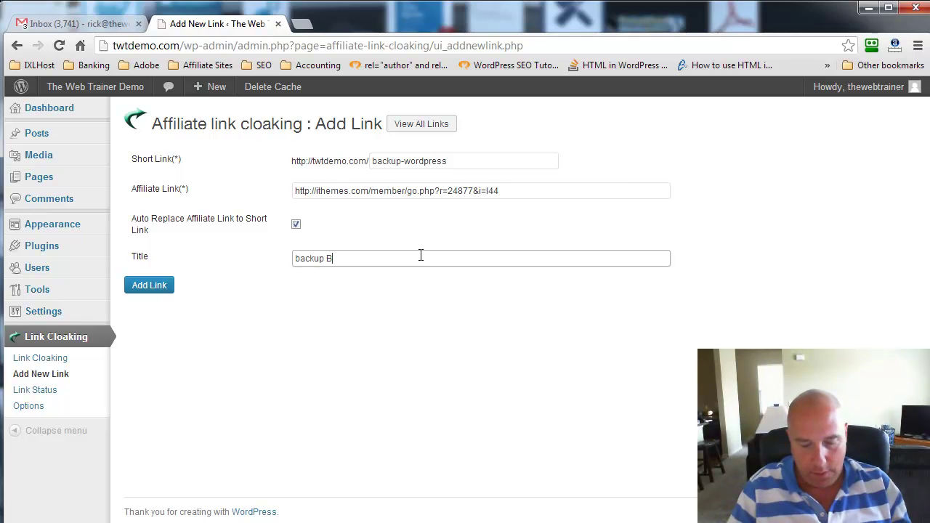
pyautogui.write('uddy')
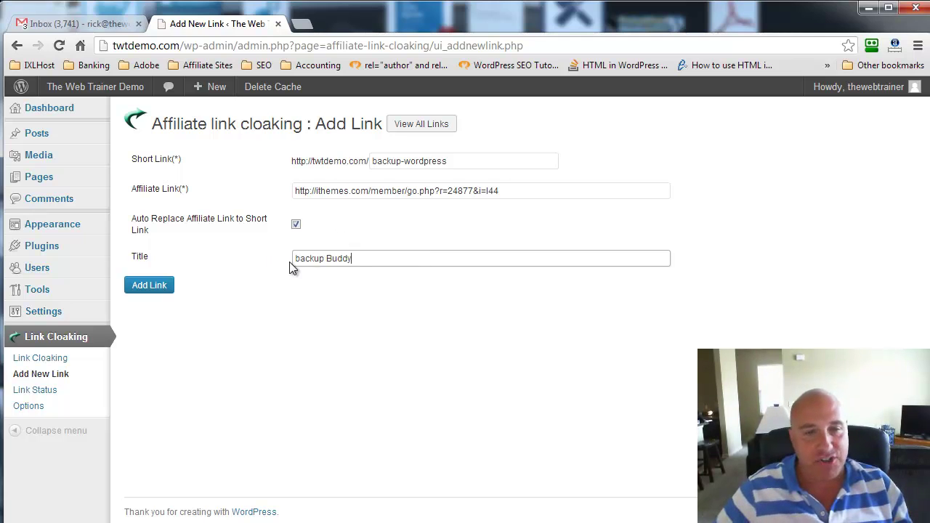
pyautogui.doubleClick(309, 259)
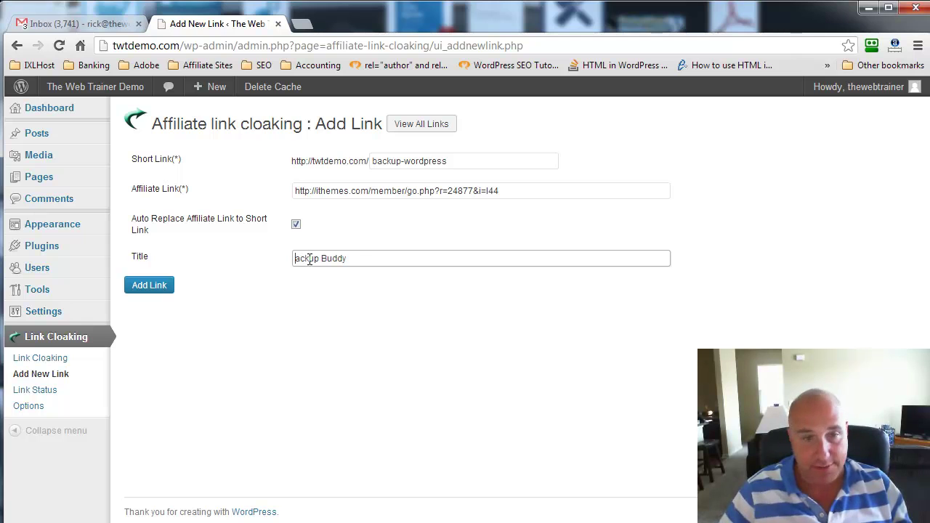
pyautogui.write('Backup')
pyautogui.click(166, 288)
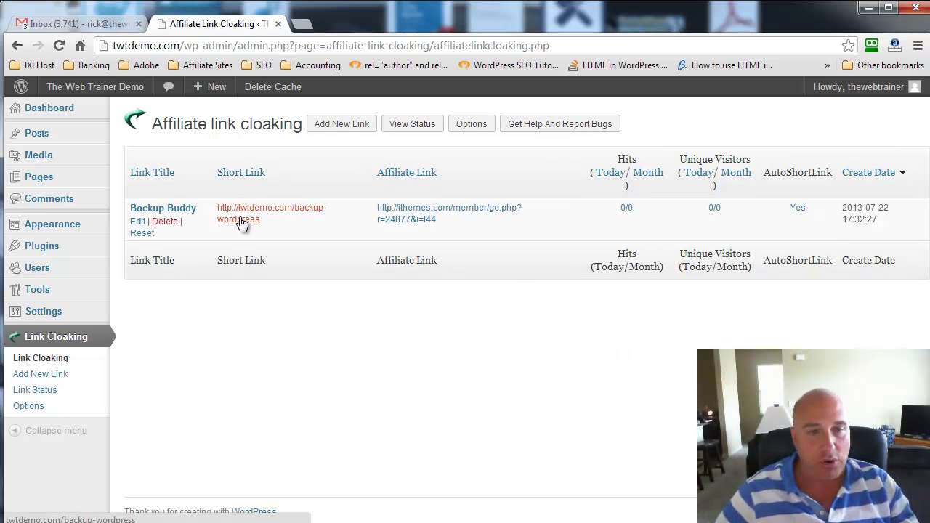
# Copy the Backup Buddy short link and open the link status report
pyautogui.moveTo(265, 221); pyautogui.dragTo(217, 209)
pyautogui.hotkey('ctrl', 'c')
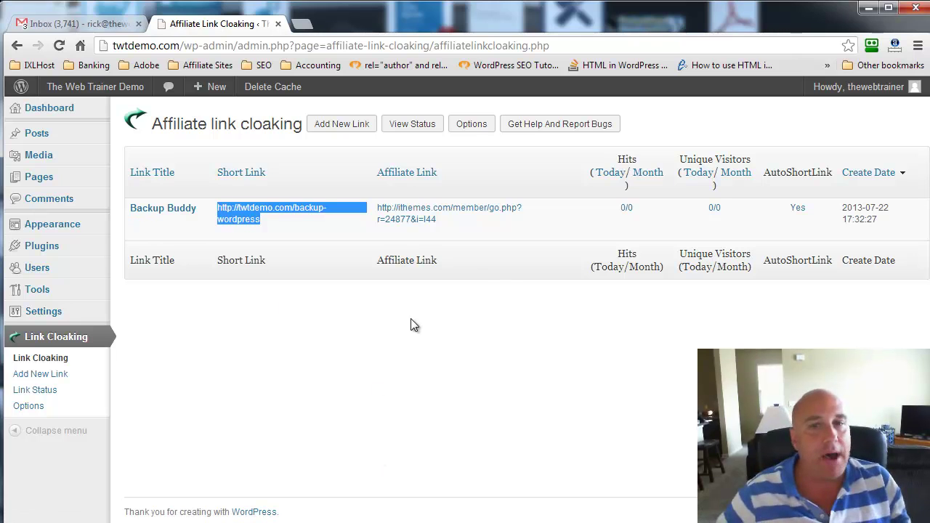
pyautogui.click(412, 125)
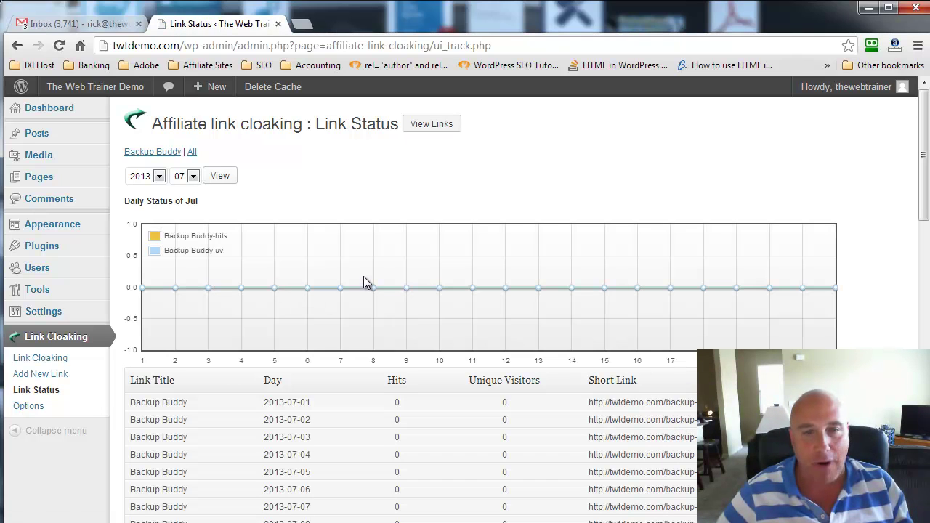
pyautogui.click(302, 26)
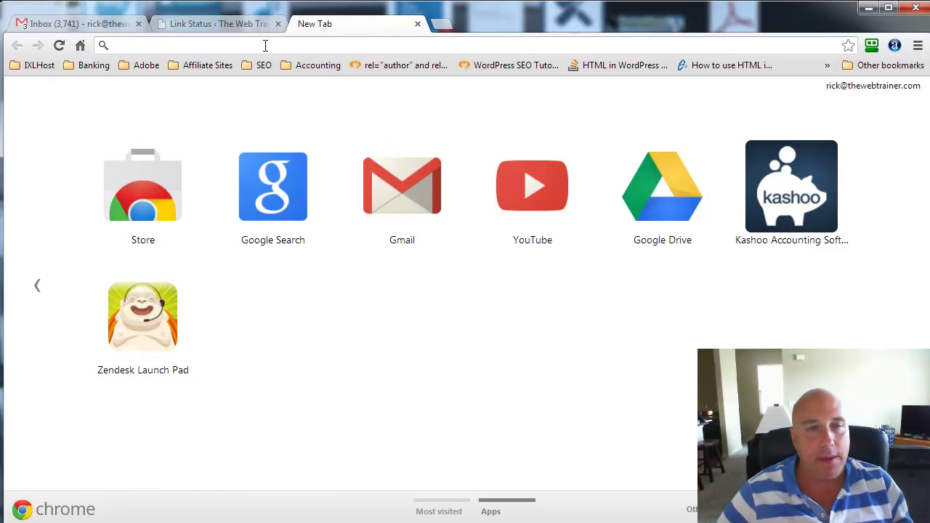
pyautogui.hotkey('ctrl', 'v')
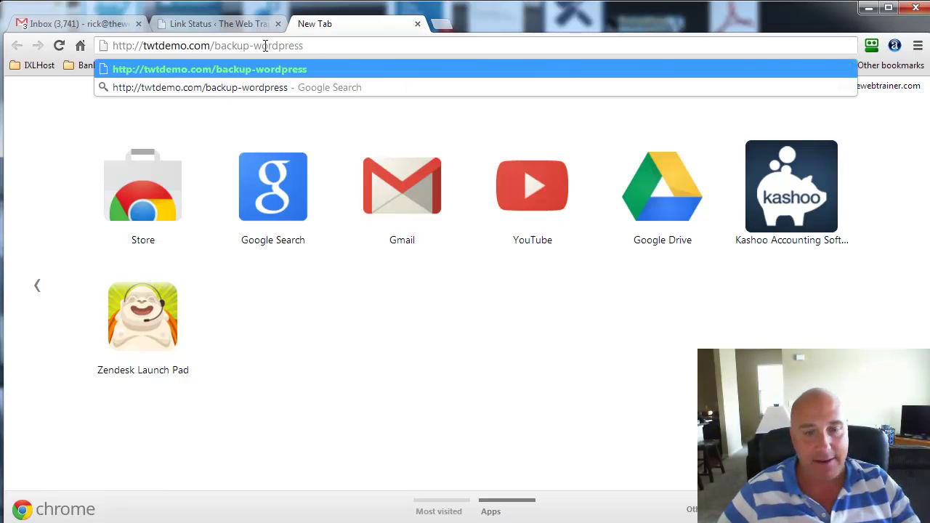
pyautogui.press('Return')
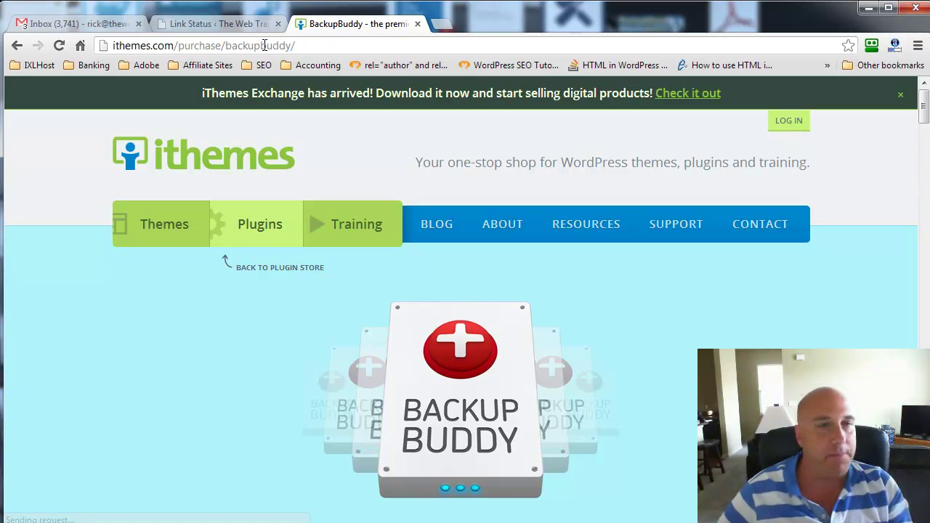
# Reload the link status report and check Backup Buddy's hits in the daily chart and the cloaked links list
pyautogui.click(221, 24)
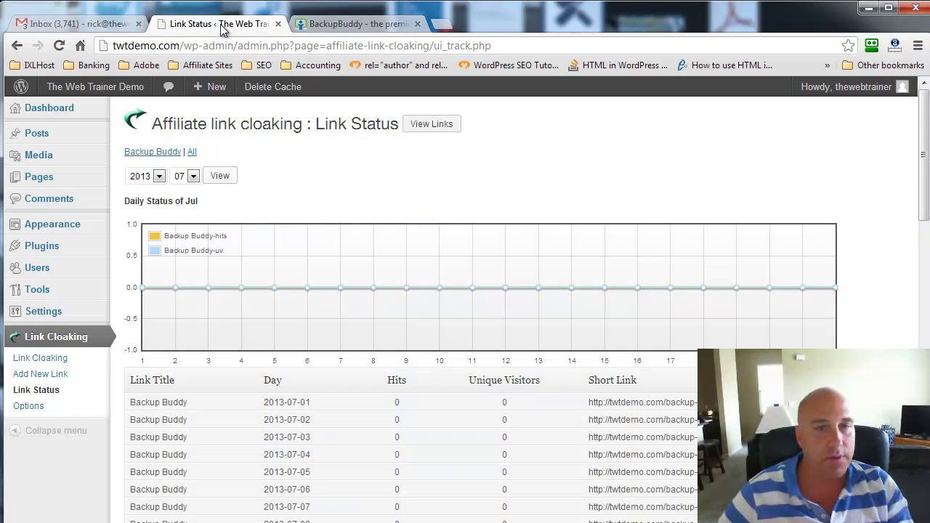
pyautogui.rightClick(345, 169)
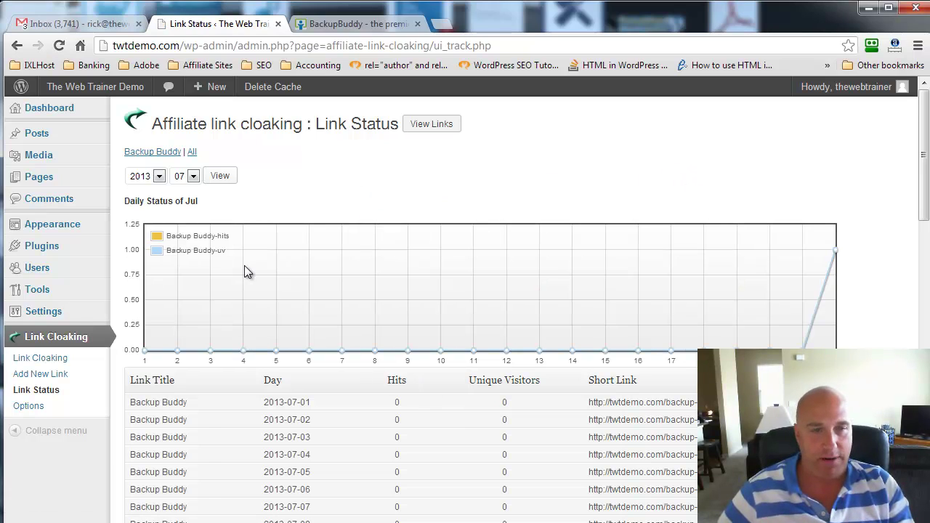
pyautogui.moveTo(836, 252)
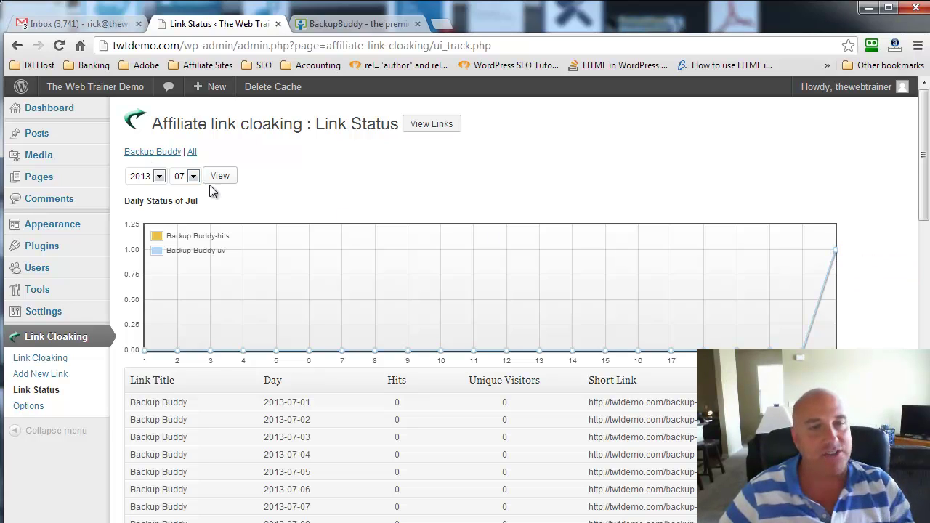
pyautogui.click(58, 358)
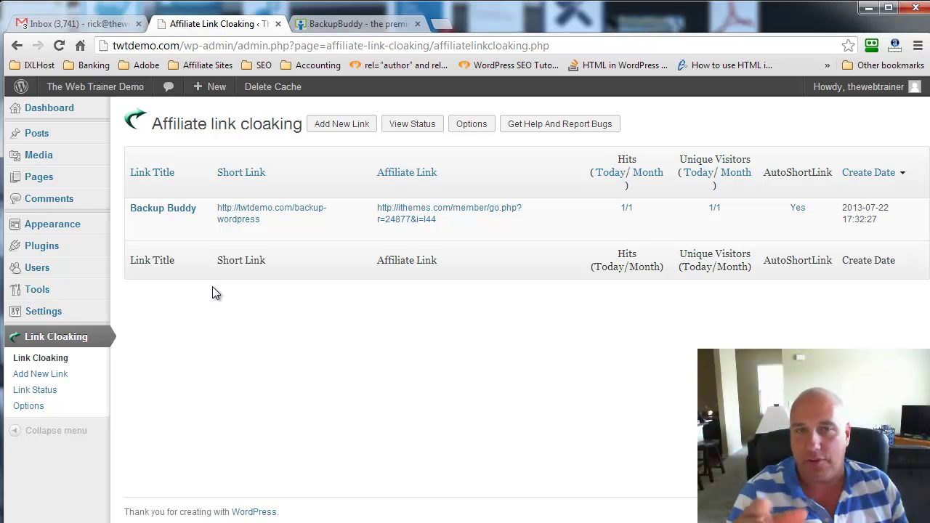
# Start a new cloaked link with backup-fb as its short link
pyautogui.click(336, 125)
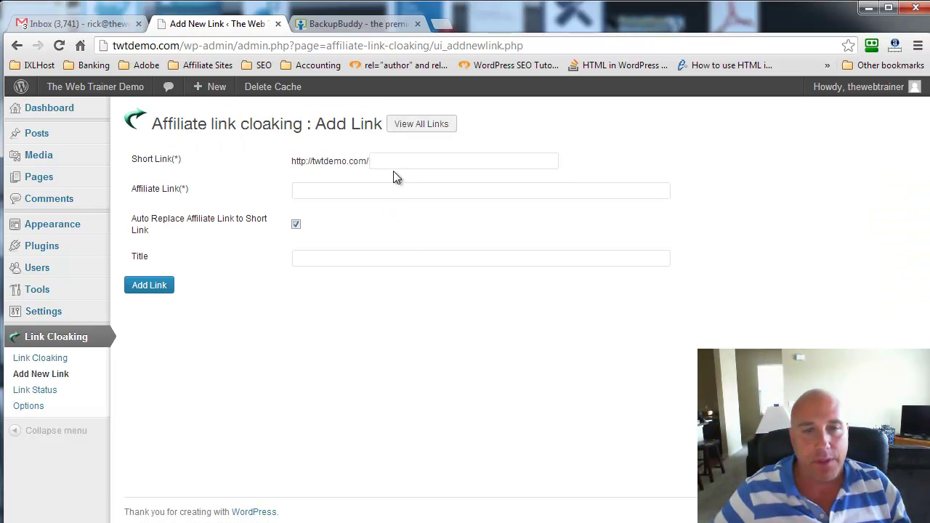
pyautogui.click(387, 159)
pyautogui.write('ba')
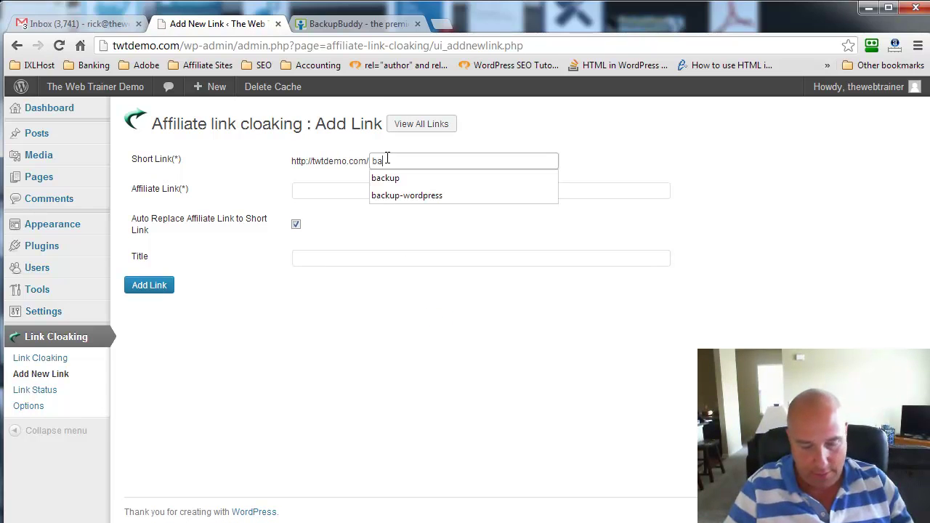
pyautogui.write('ckup-fb')
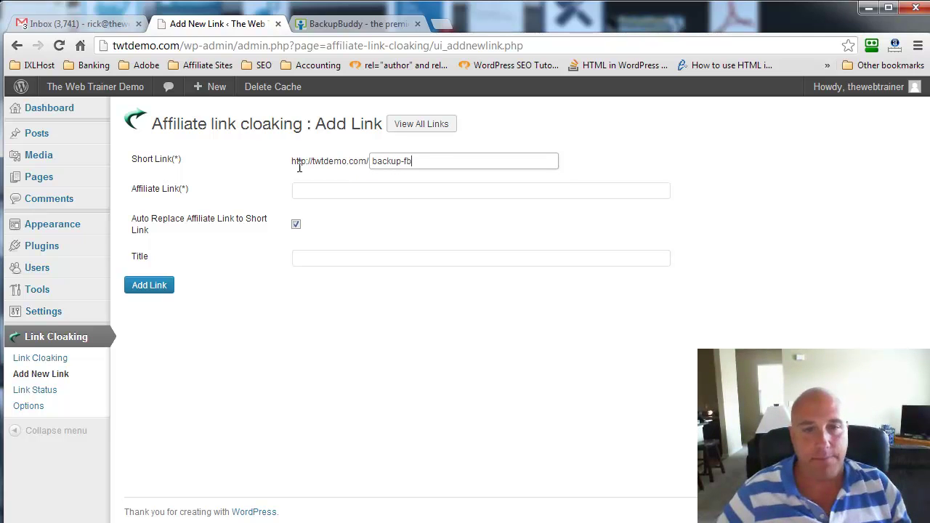
pyautogui.click(314, 198)
pyautogui.hotkey('ctrl', 'v')
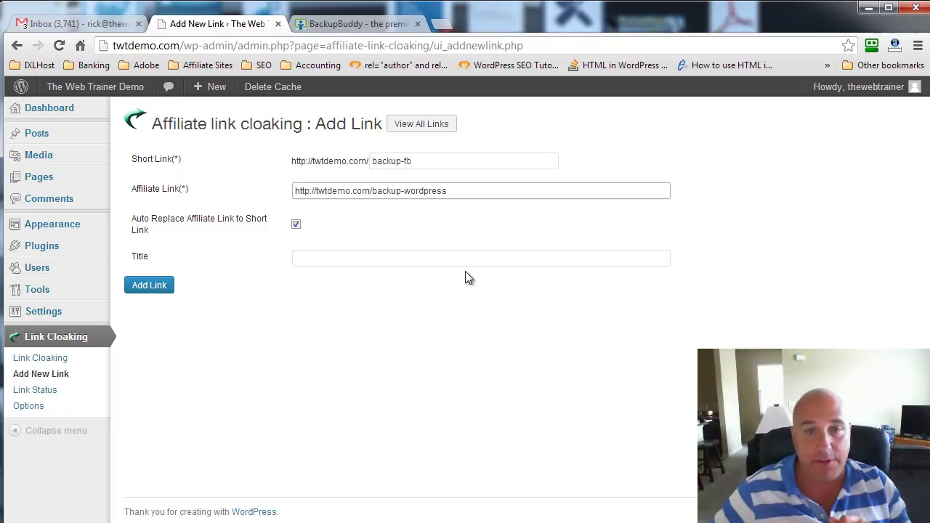
pyautogui.moveTo(466, 186); pyautogui.dragTo(251, 193)
pyautogui.hotkey('ctrl', 'x')
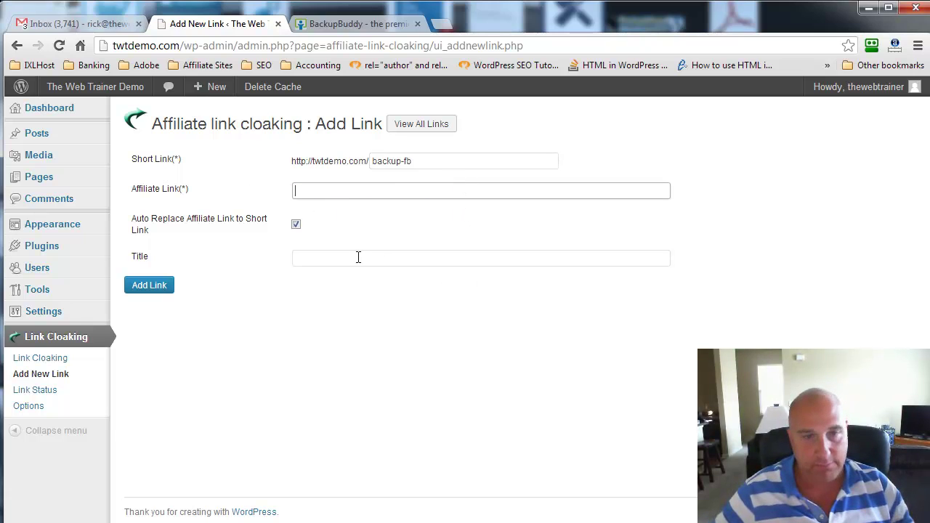
# Enter the BackupBuddy referral URL from ithemes.com/member/go.php as the backup-fb link's affiliate link
pyautogui.click(397, 191)
pyautogui.hotkey('ctrl', 'v')
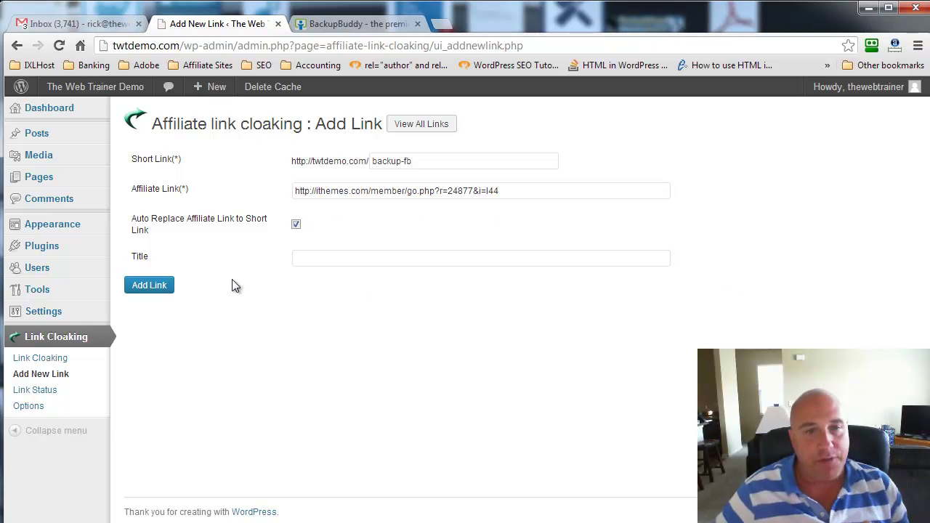
# Title the link "Backup Buddy FB" and add it to the cloaked links
pyautogui.click(323, 258)
pyautogui.write('B')
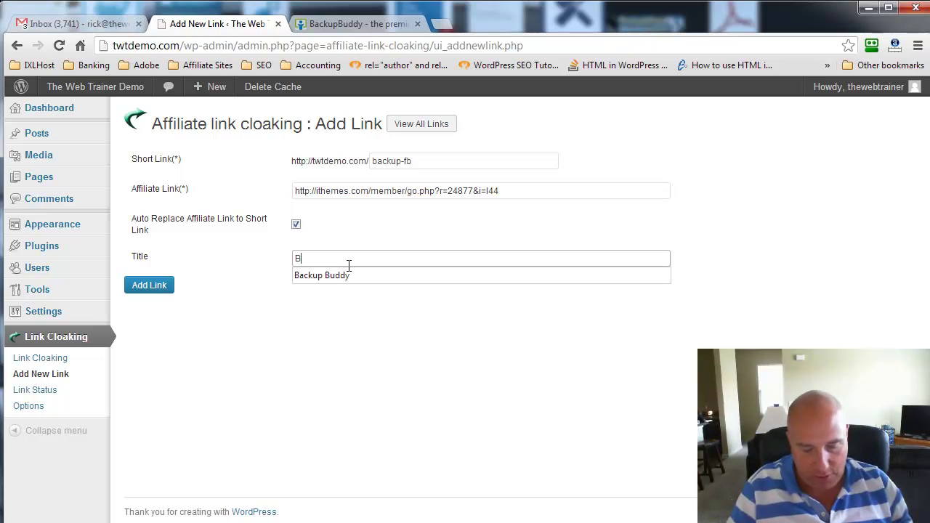
pyautogui.write('akup Bud')
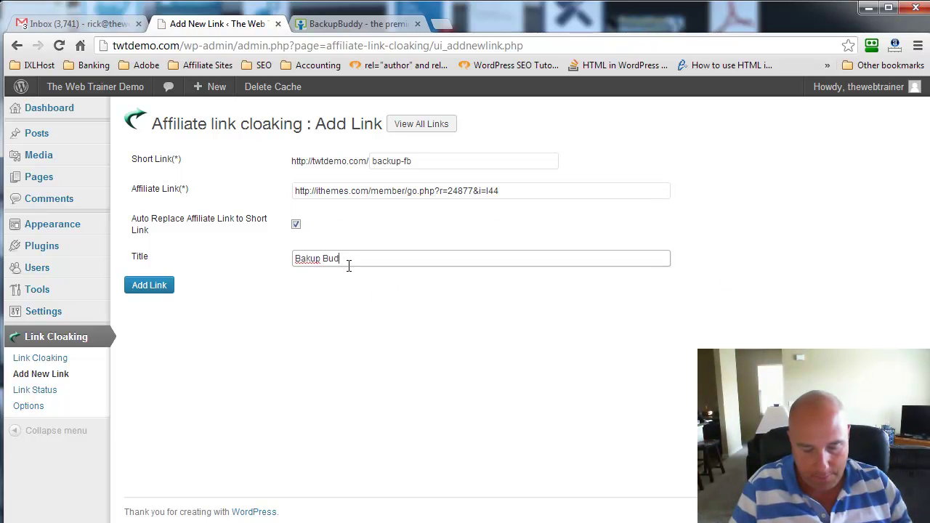
pyautogui.write('dy FB')
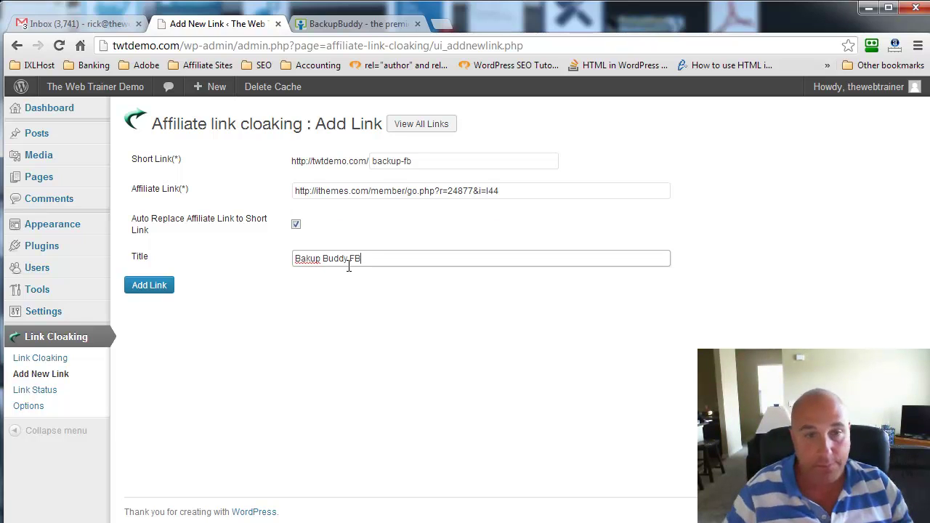
pyautogui.rightClick(305, 262)
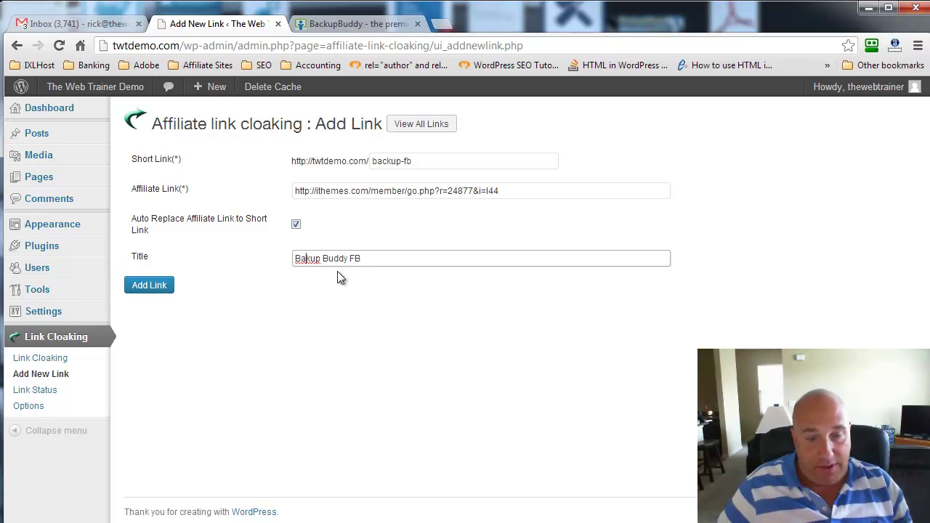
pyautogui.click(338, 271)
pyautogui.click(135, 287)
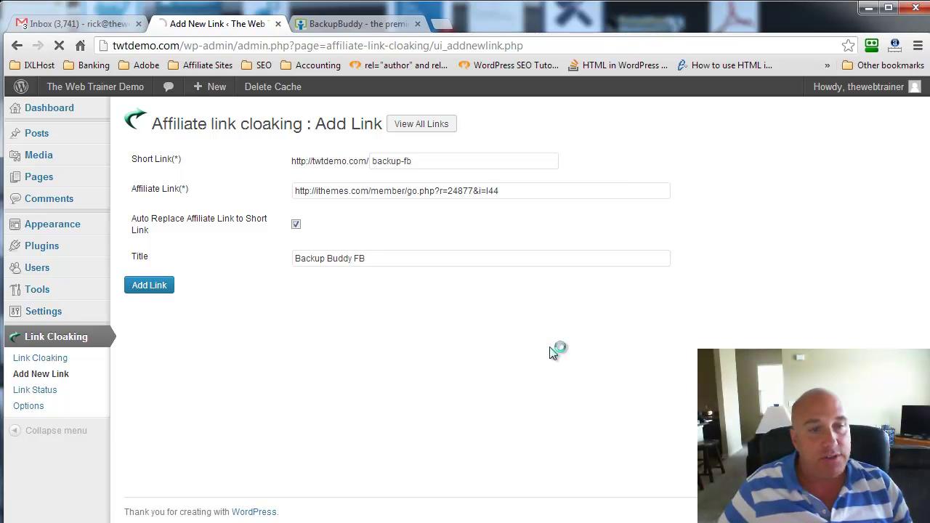